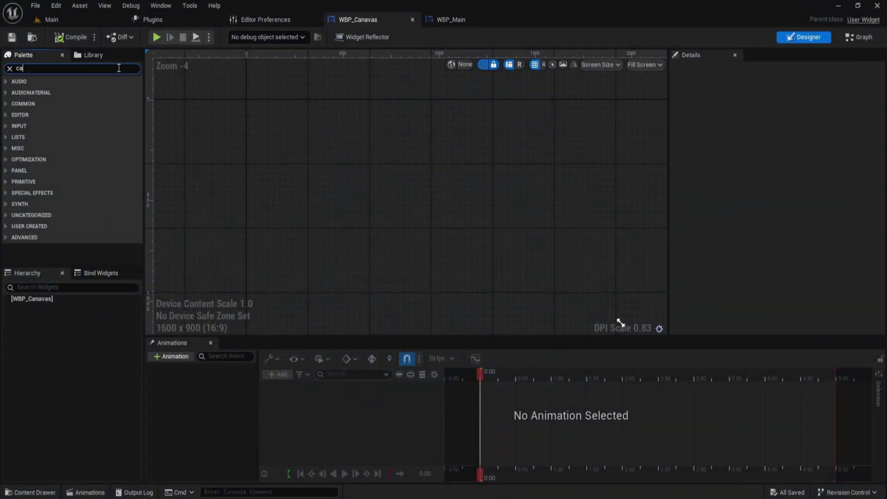
# Add a Canvas Panel to the widget and place a Button on it
pyautogui.moveTo(45, 92); pyautogui.dragTo(374, 166)
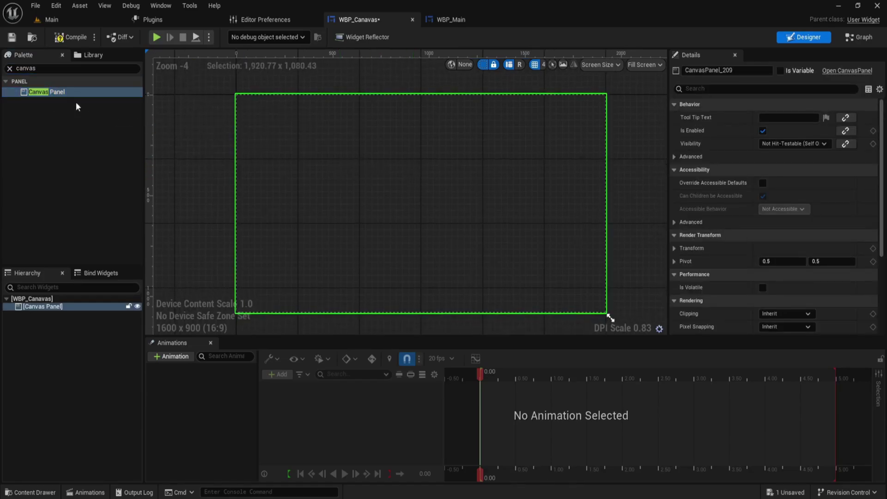
pyautogui.click(9, 69)
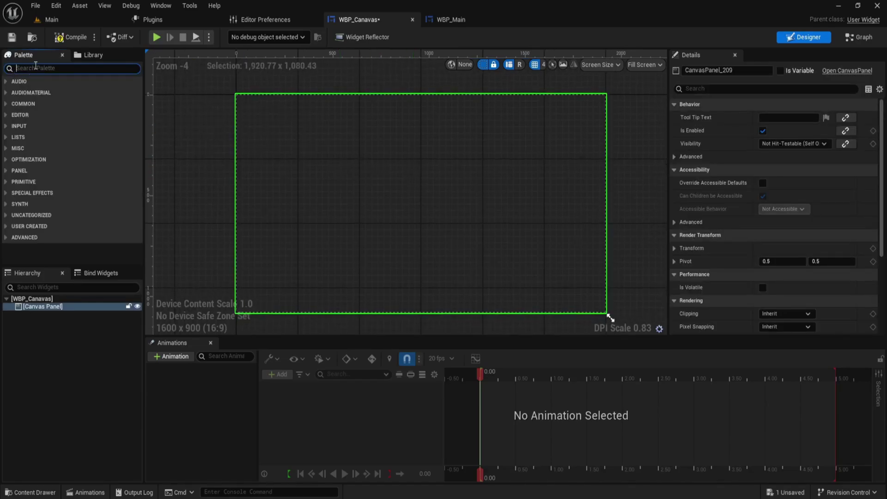
pyautogui.write('button')
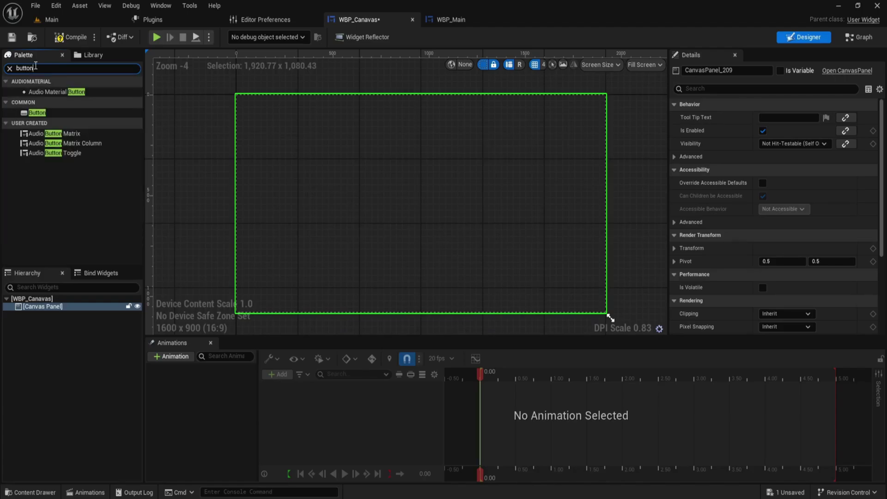
pyautogui.moveTo(37, 113); pyautogui.dragTo(290, 126)
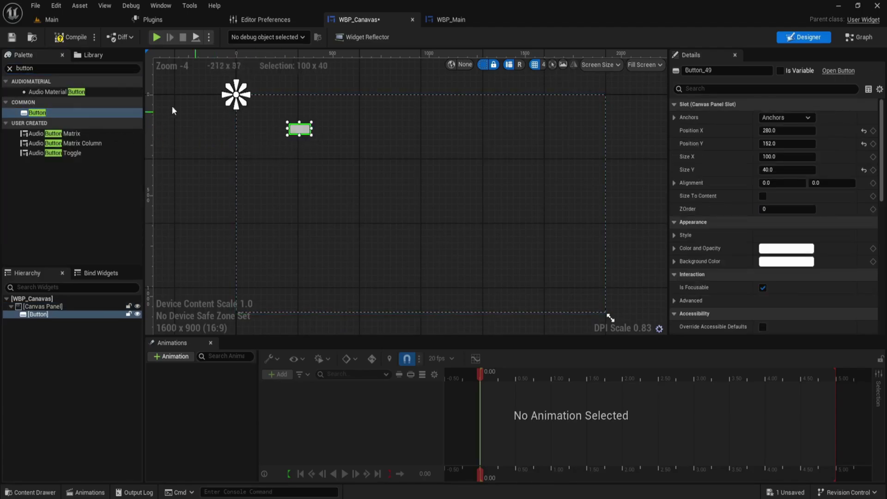
# Add an Image, put a Text Block inside the button, and enlarge the image to about 186 x 117
pyautogui.write('ima')
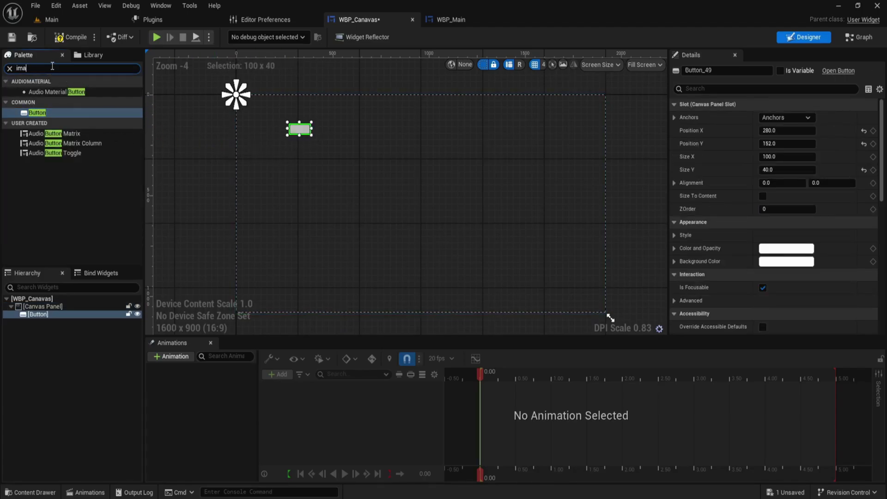
pyautogui.write('ge')
pyautogui.moveTo(37, 92); pyautogui.dragTo(322, 169)
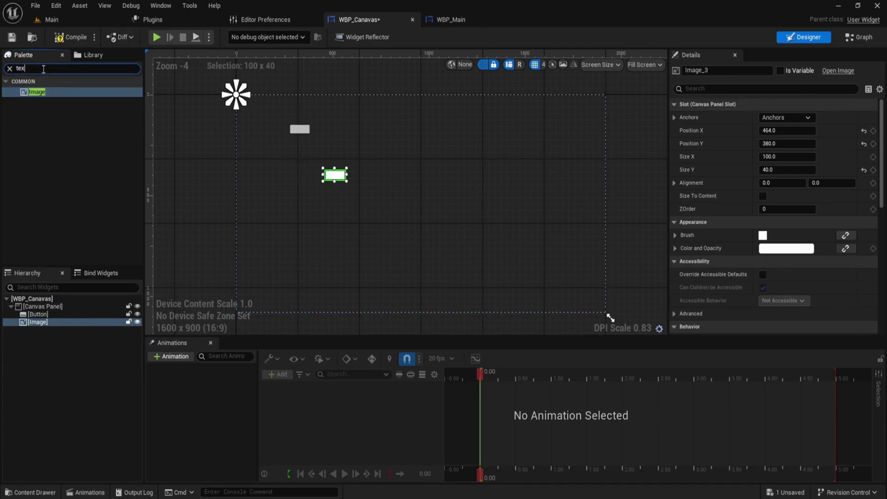
pyautogui.write('t')
pyautogui.moveTo(35, 101); pyautogui.dragTo(40, 314)
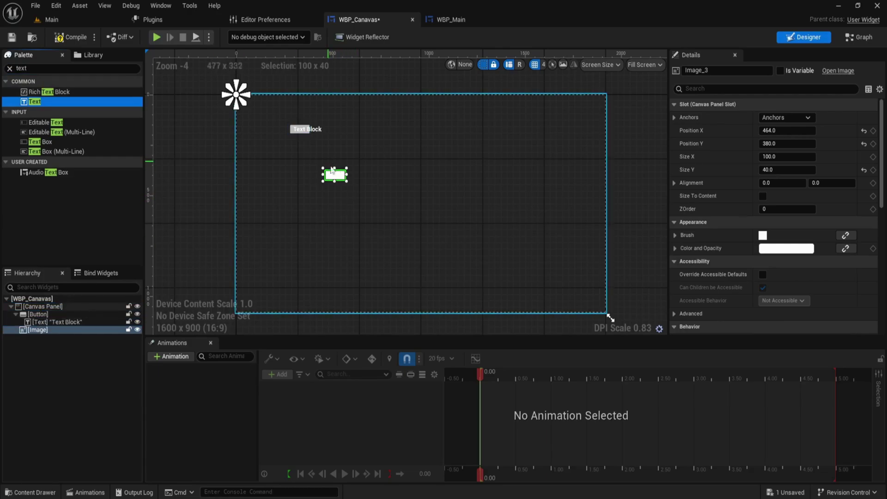
pyautogui.moveTo(347, 181)
pyautogui.mouseDown()
pyautogui.moveTo(367, 199)
pyautogui.moveTo(331, 178)
pyautogui.mouseUp()
# Give the image a centre anchor and select the button holding the Text Block
pyautogui.click(770, 118)
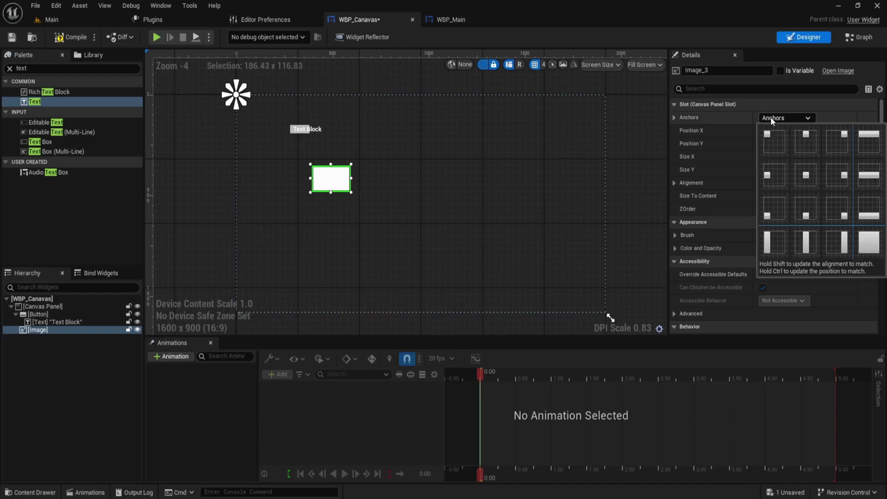
pyautogui.click(806, 176)
pyautogui.click(297, 130)
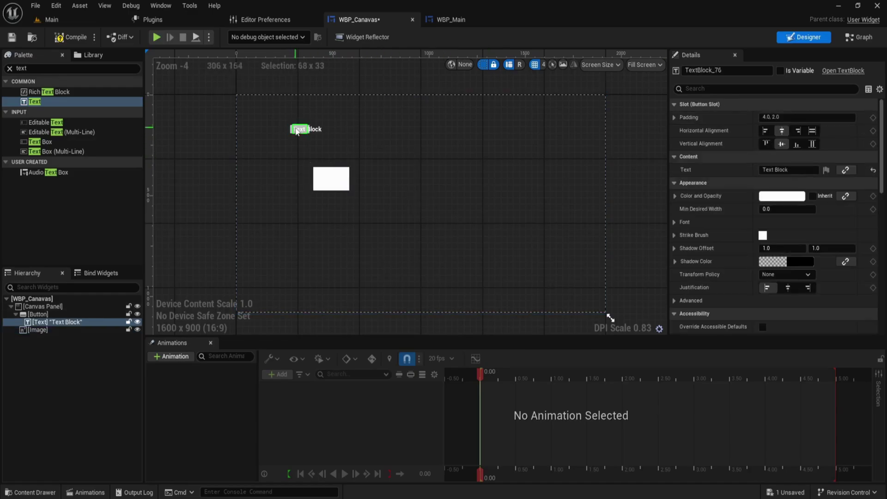
pyautogui.click(288, 134)
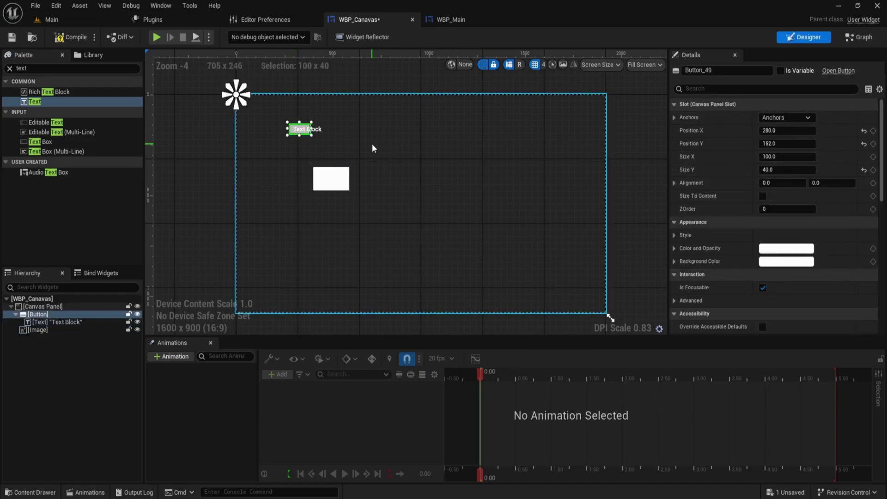
# Rename CanvasPanel_209 to 'Root' in the Details name field
pyautogui.click(475, 148)
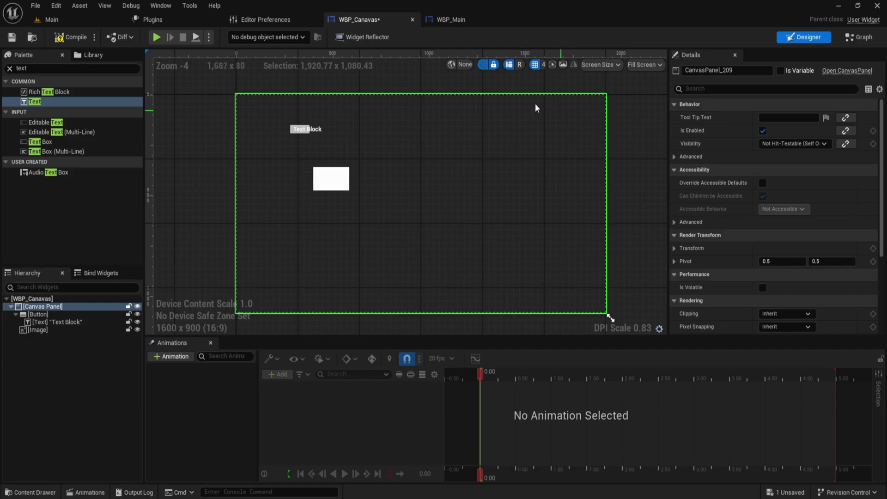
pyautogui.click(739, 70)
pyautogui.write('Root')
pyautogui.press('Return')
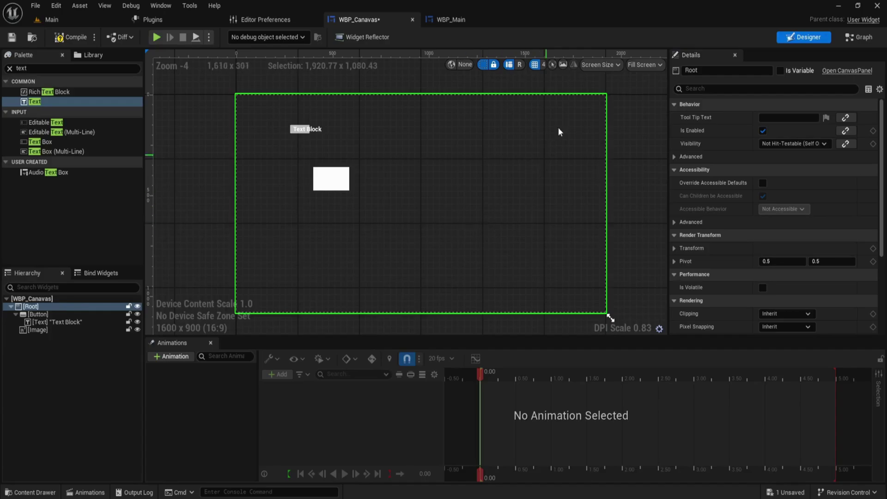
# Browse the Phones, Tablets and Monitors screen-size presets, then bring up the Fill Screen sizing options
pyautogui.click(604, 68)
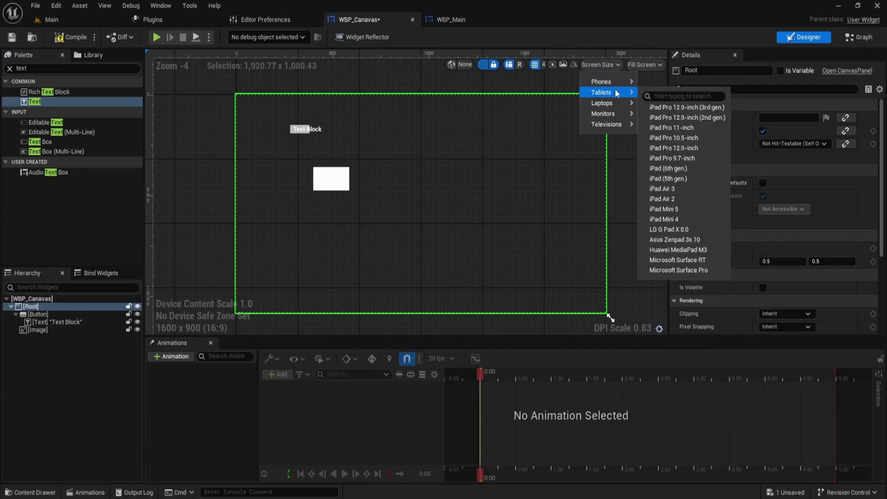
pyautogui.moveTo(619, 114)
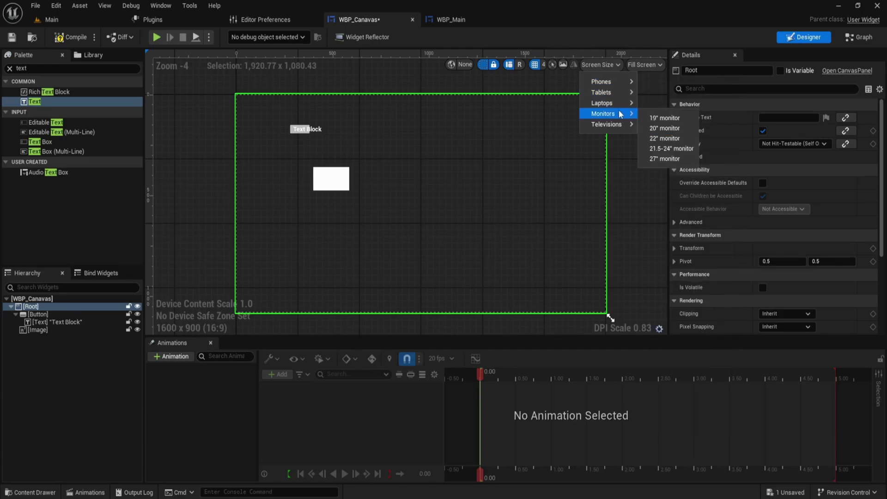
pyautogui.moveTo(616, 83)
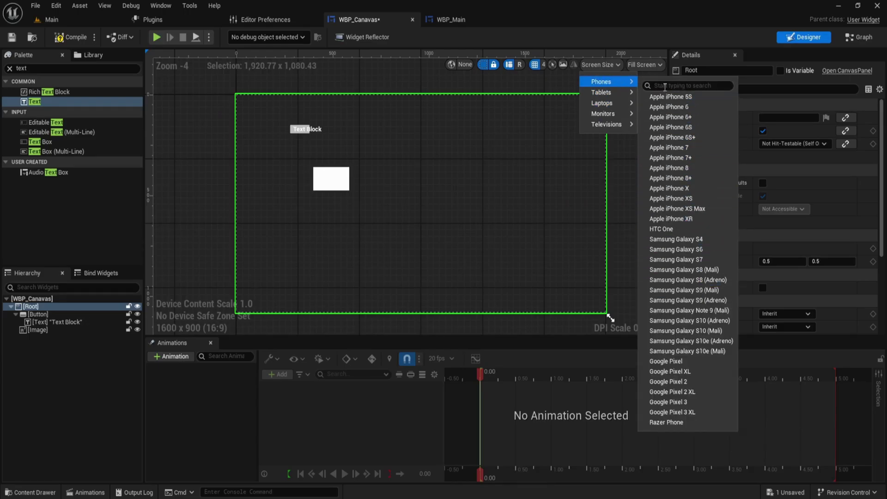
pyautogui.click(647, 65)
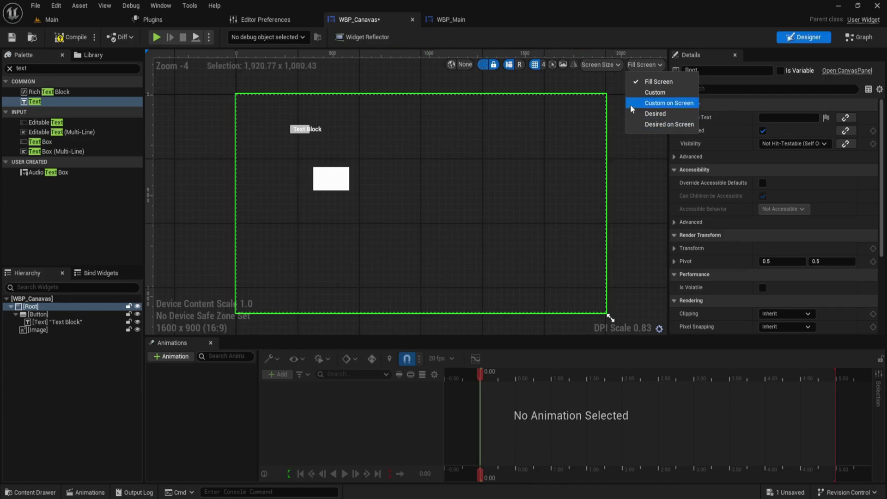
pyautogui.click(647, 92)
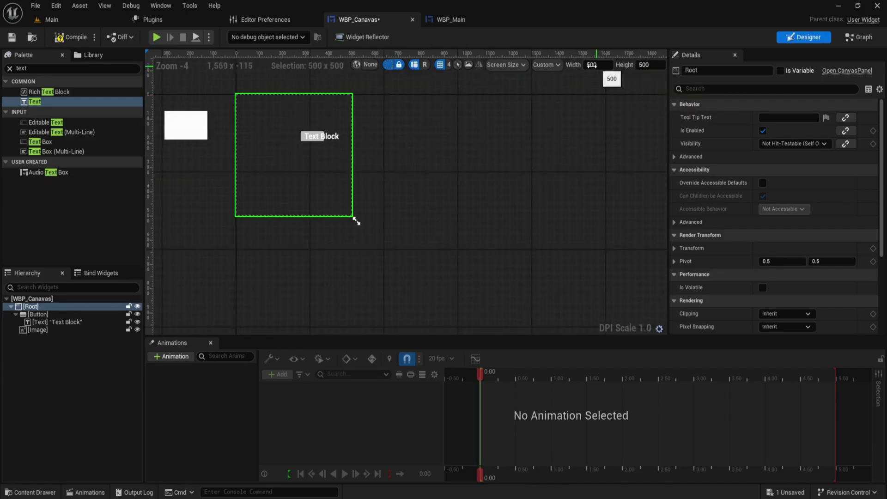
pyautogui.click(556, 65)
pyautogui.click(580, 112)
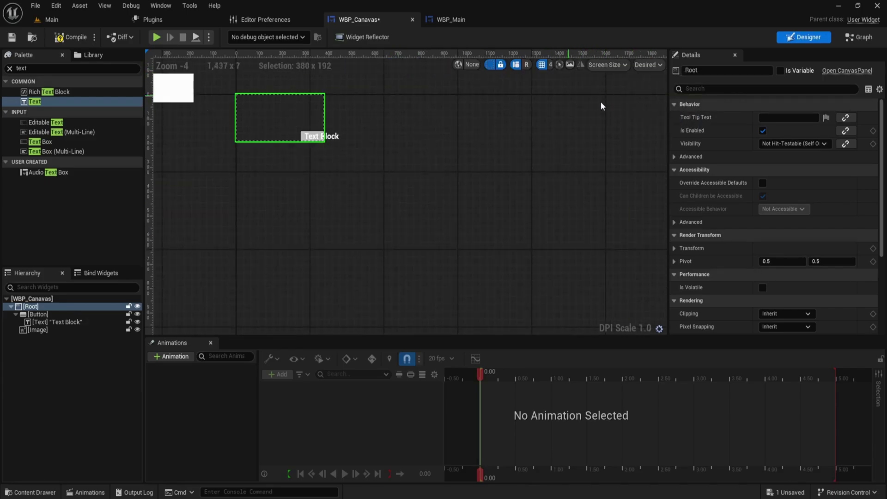
pyautogui.click(638, 65)
pyautogui.click(642, 81)
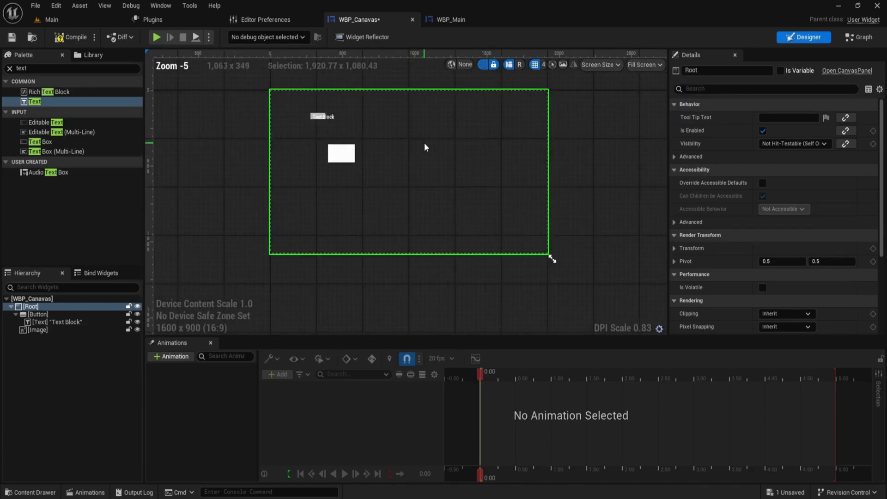
pyautogui.scroll(1, 467, 164)
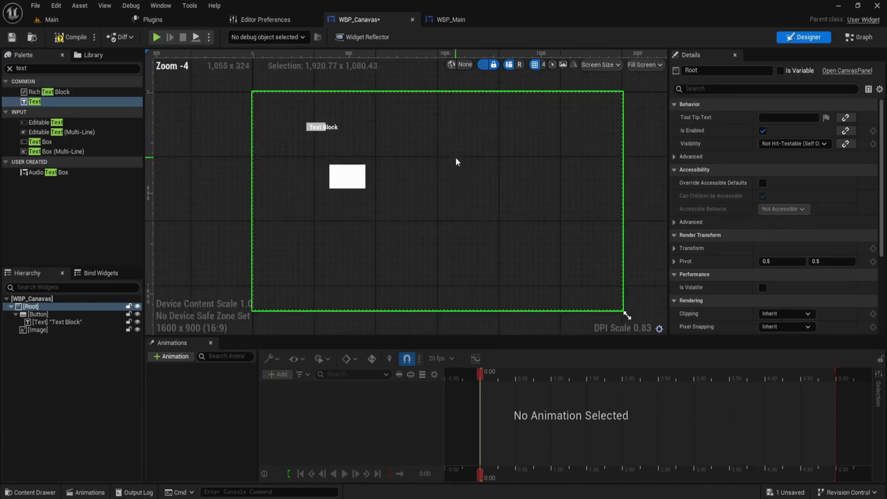
pyautogui.click(317, 132)
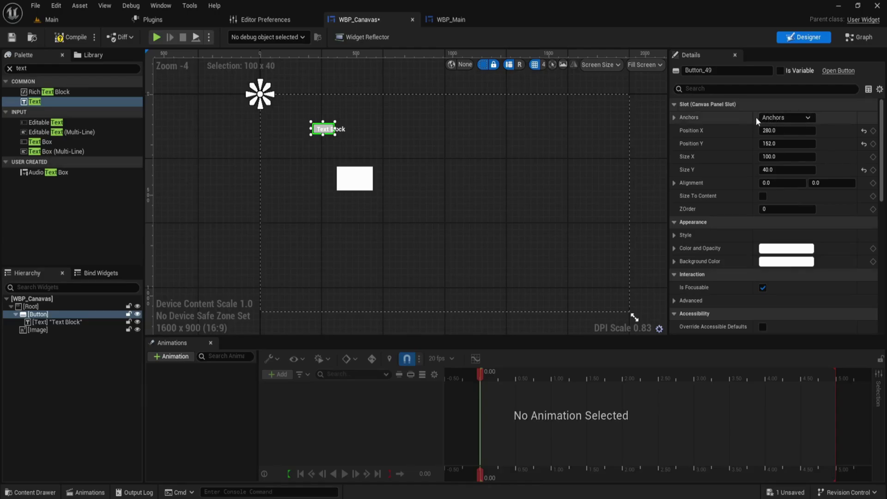
pyautogui.scroll(2, 544, 124)
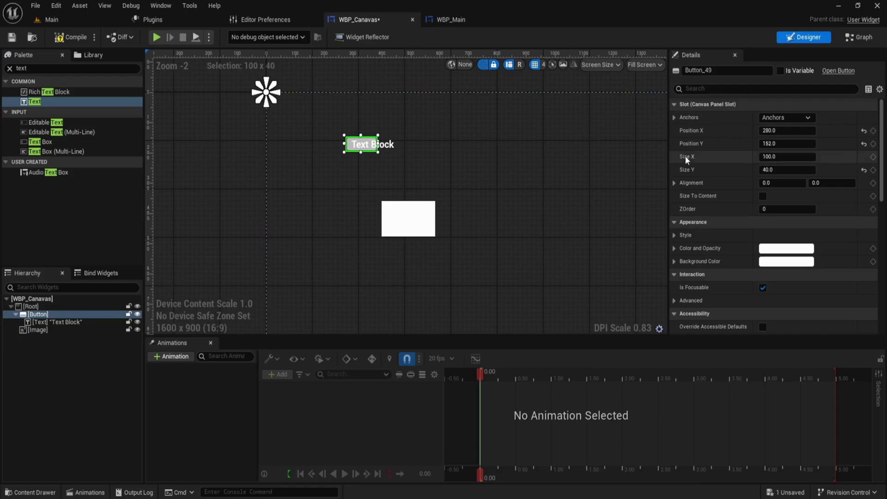
pyautogui.click(789, 117)
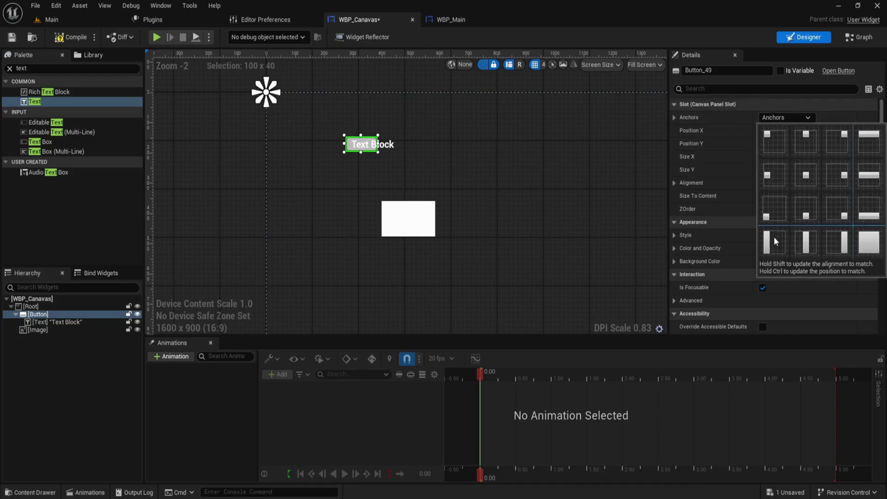
pyautogui.click(769, 141)
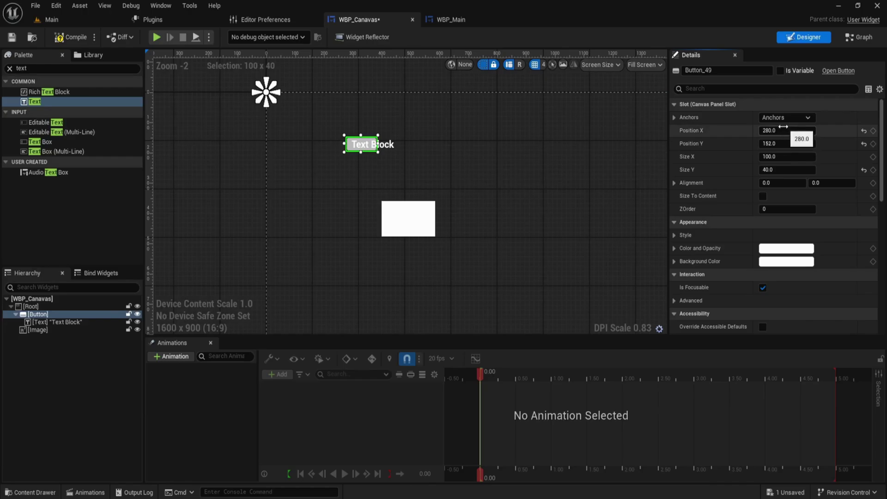
# Set Button_49's slot position to X 100, Y 50
pyautogui.click(771, 130)
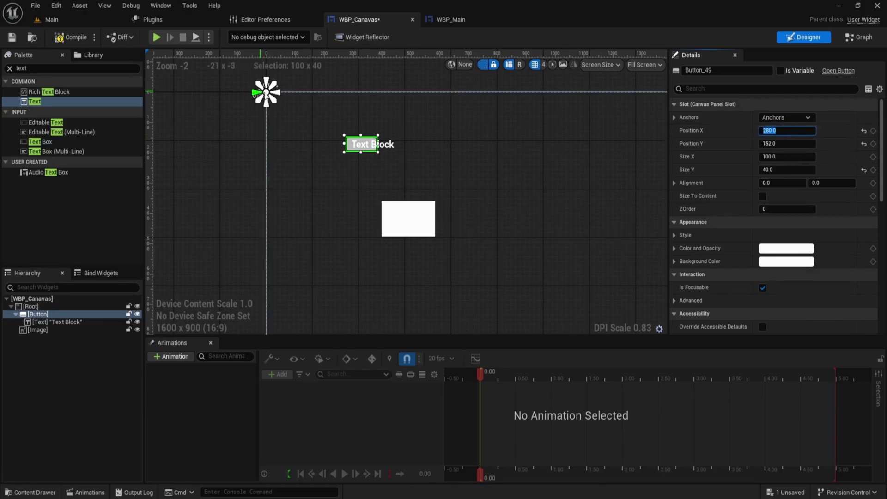
pyautogui.moveTo(273, 150); pyautogui.dragTo(390, 139, button='right')
pyautogui.click(393, 139)
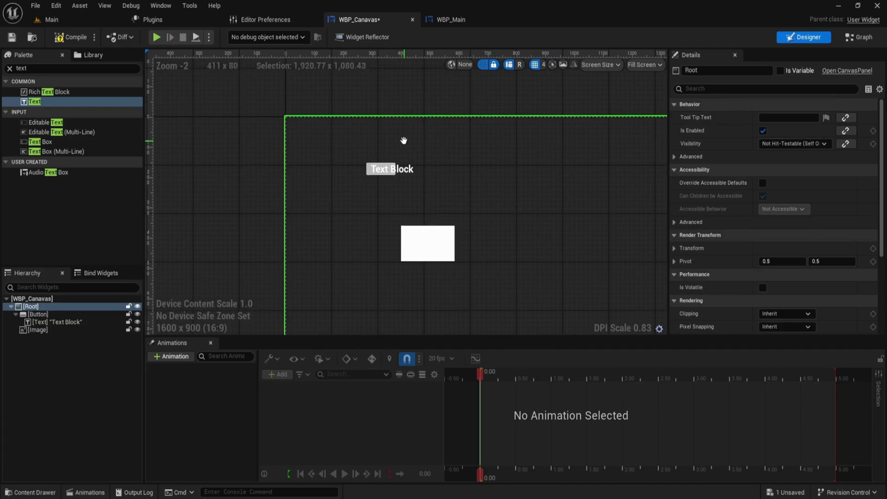
pyautogui.click(380, 165)
pyautogui.click(380, 165)
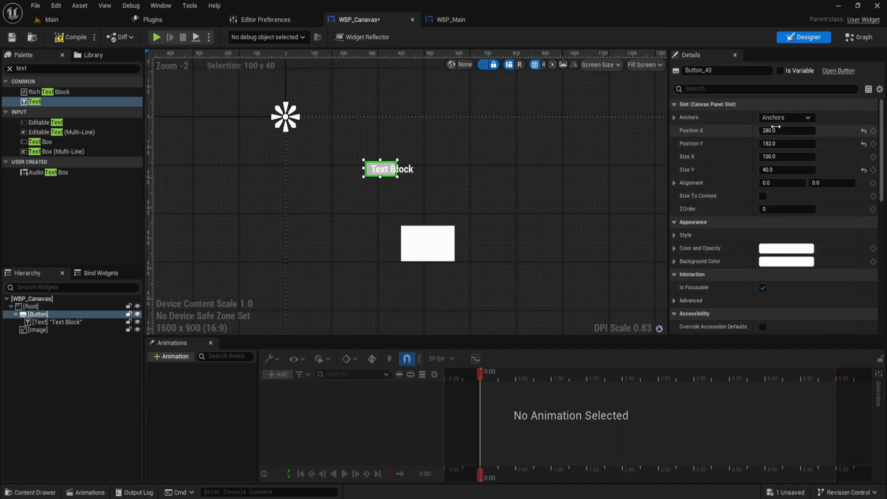
pyautogui.write('100')
pyautogui.press('Tab')
pyautogui.write('50')
pyautogui.press('Return')
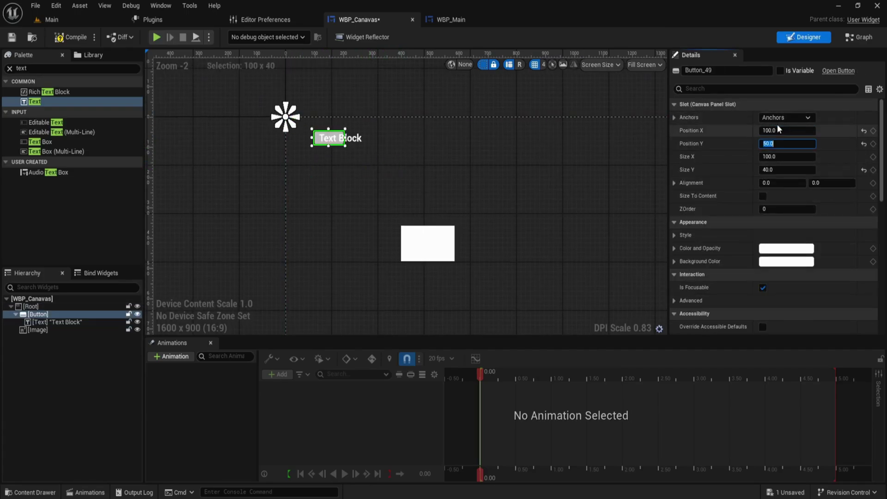
pyautogui.scroll(4, 326, 139)
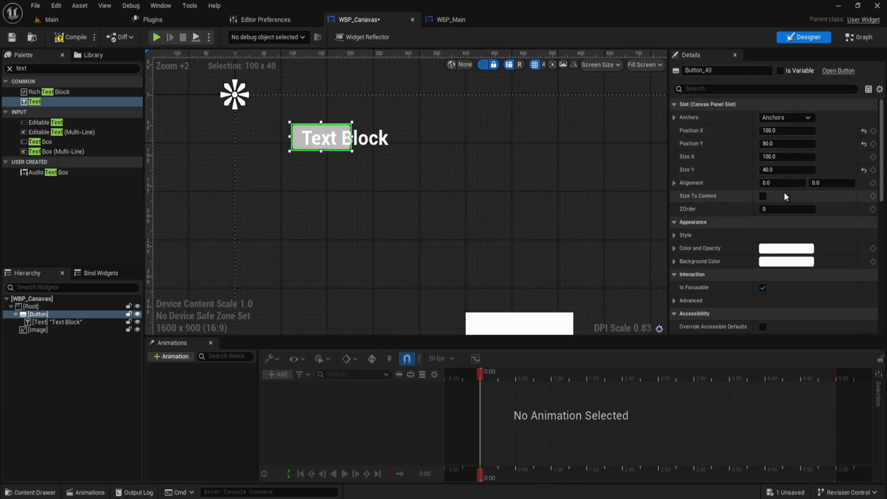
# Set the button's Size X to 200, tick Size To Content, and reset Size Y
pyautogui.click(782, 157)
pyautogui.write('200')
pyautogui.press('Return')
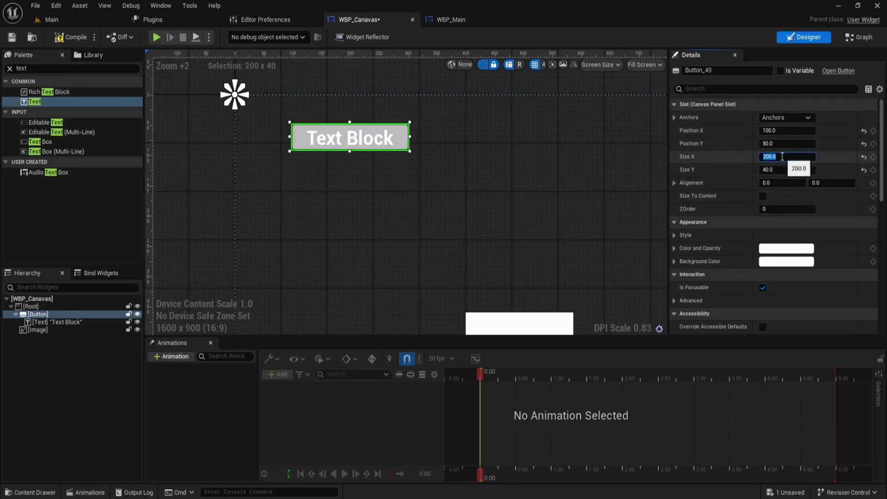
pyautogui.press('Return')
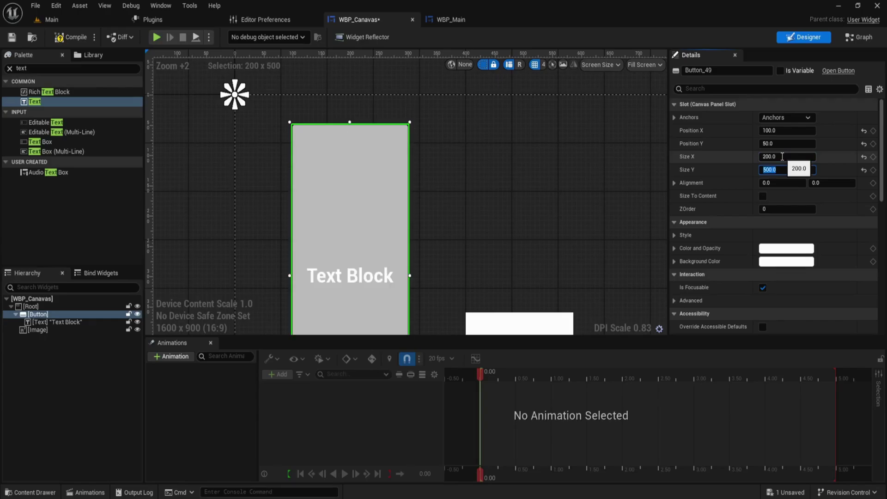
pyautogui.click(762, 196)
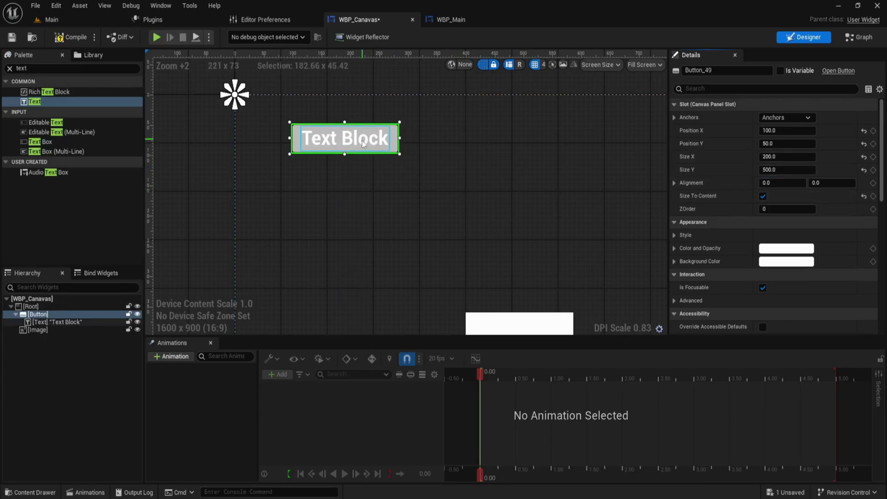
pyautogui.click(863, 169)
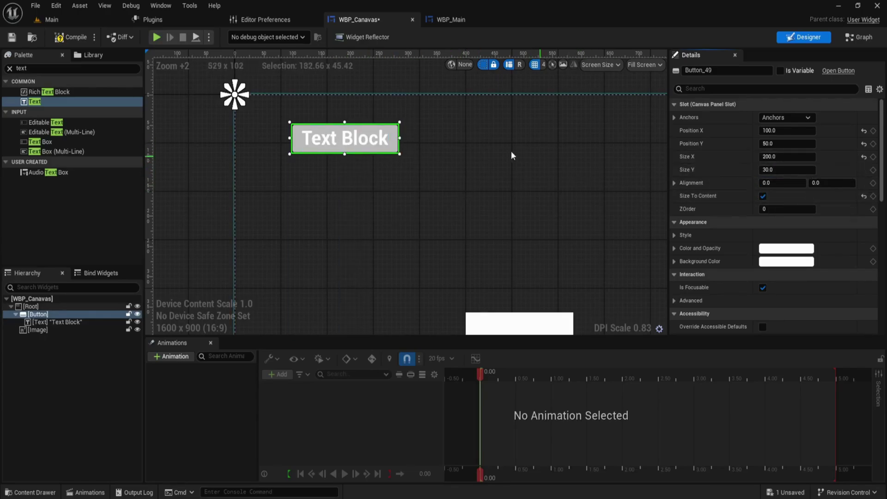
pyautogui.scroll(-1, 495, 157)
pyautogui.scroll(-2, 493, 155)
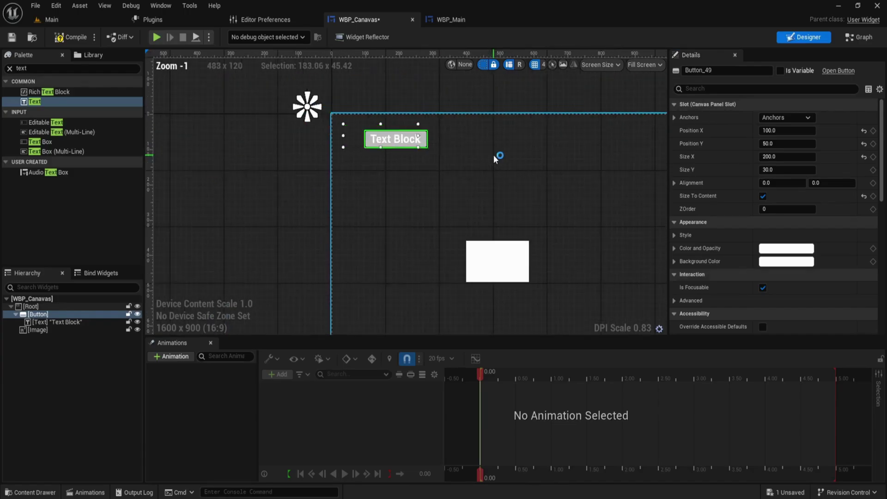
# Reset the image's position to 0, 0 and set its alignment to 0.5, 0.5
pyautogui.click(466, 247)
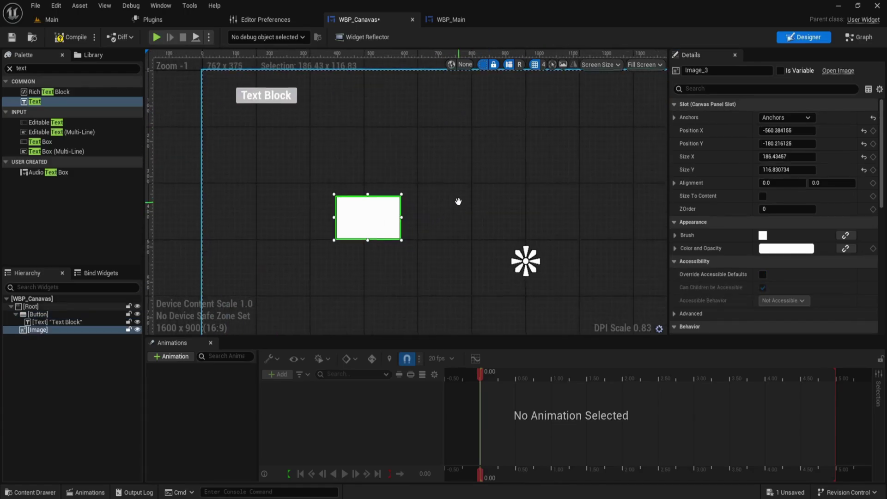
pyautogui.click(863, 131)
pyautogui.click(863, 143)
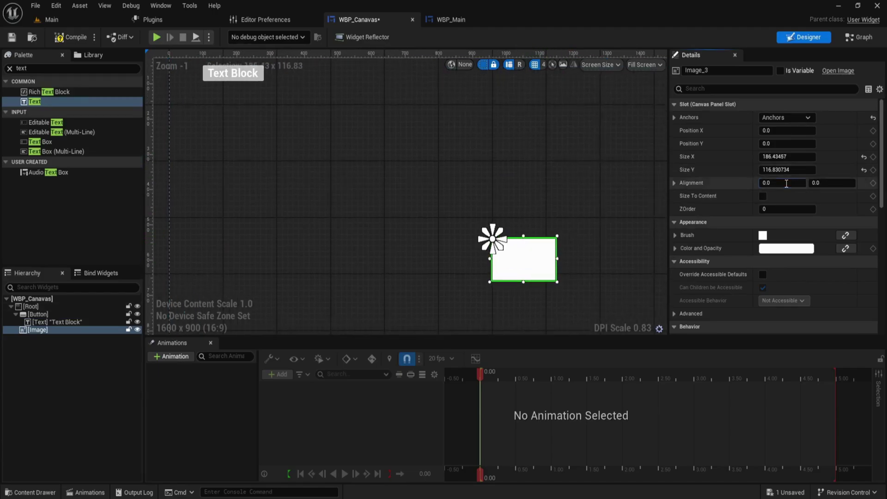
pyautogui.press('Tab')
pyautogui.write('0.')
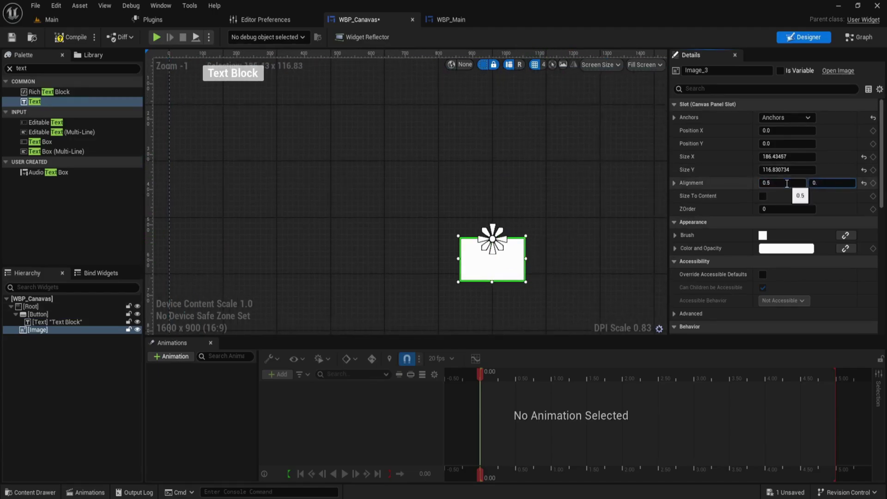
pyautogui.write('5')
pyautogui.press('Return')
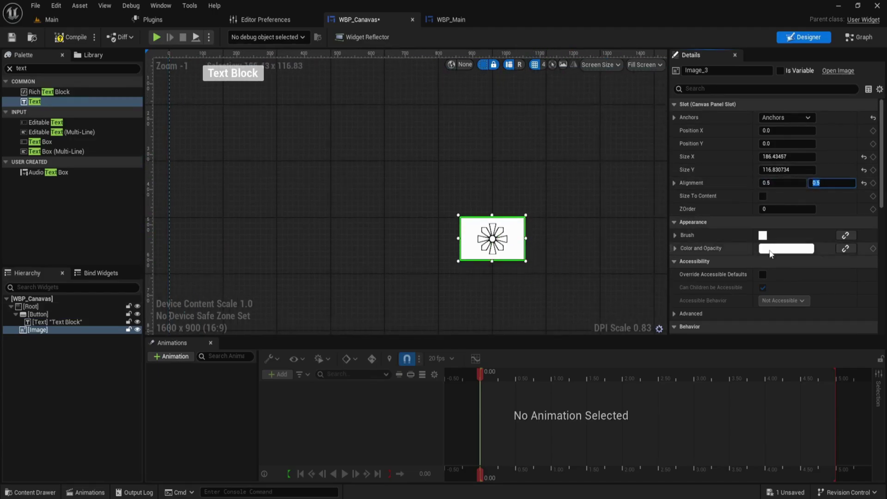
# Tint the image pink and drag it beside the Text Block button
pyautogui.click(786, 248)
pyautogui.click(680, 299)
pyautogui.click(693, 480)
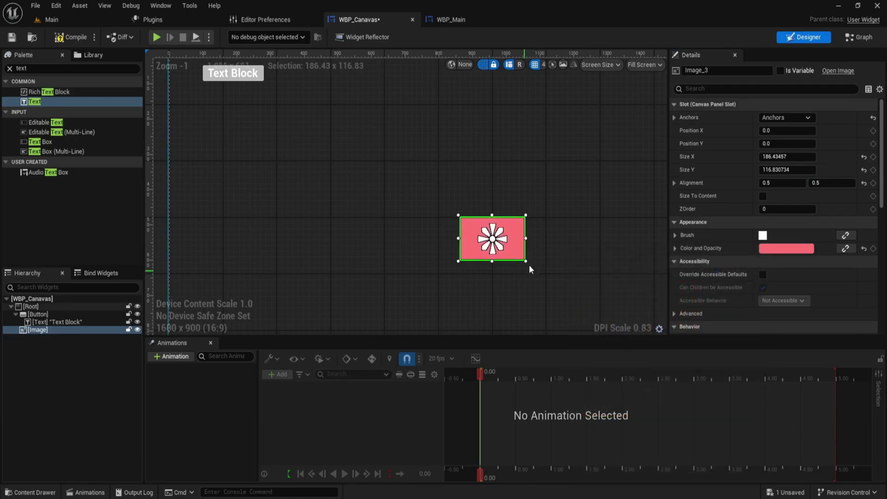
pyautogui.moveTo(515, 232); pyautogui.dragTo(303, 85)
# Set the image's ZOrder to -1, compare with the button's, then change it to 1
pyautogui.scroll(3, 321, 176)
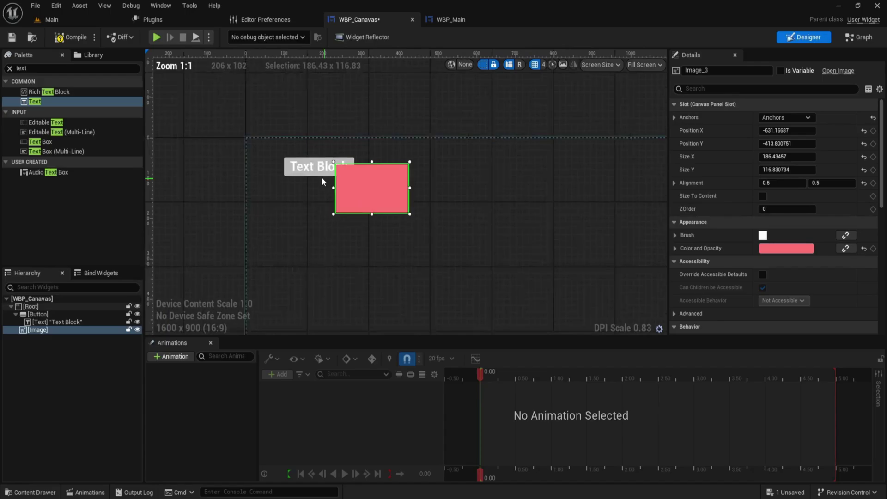
pyautogui.write('-1')
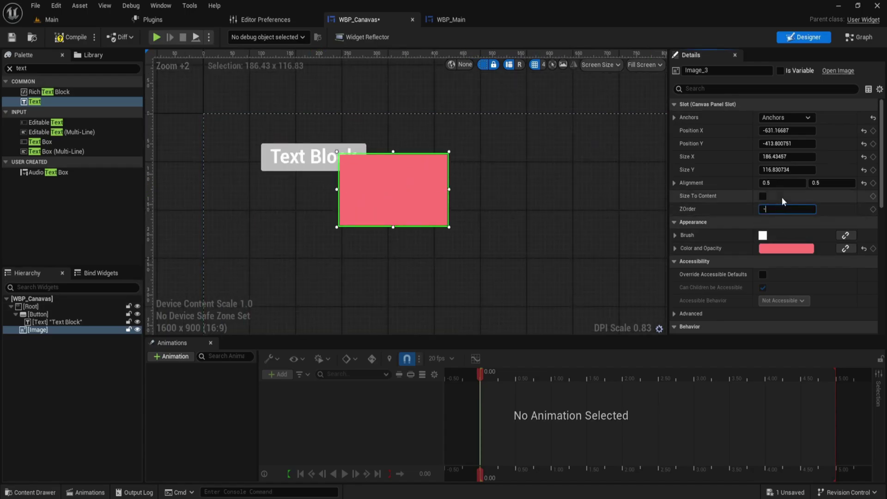
pyautogui.press('Return')
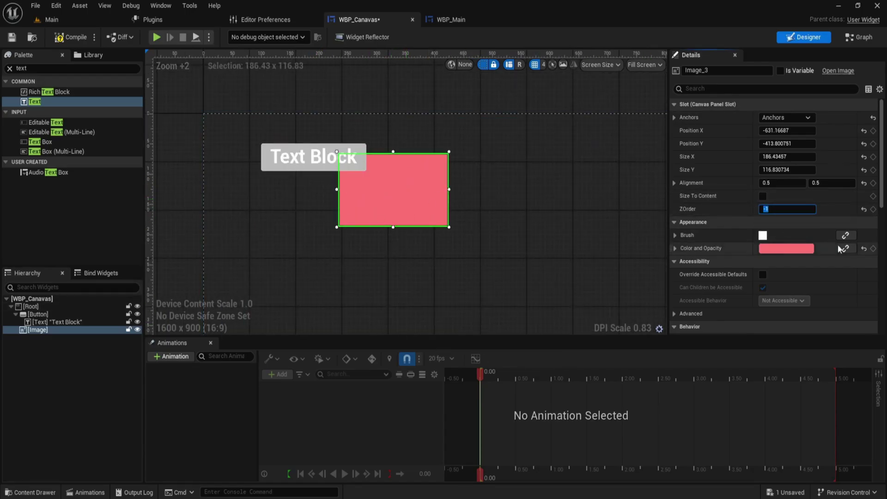
pyautogui.click(292, 167)
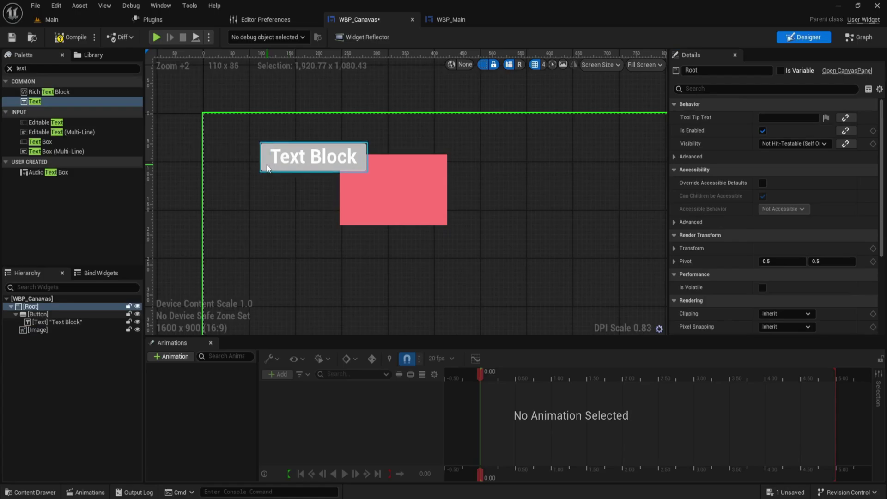
pyautogui.click(269, 167)
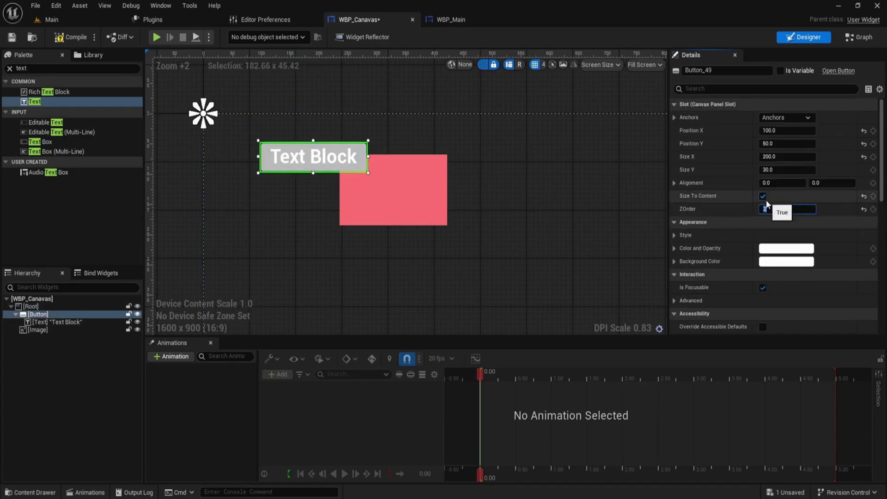
pyautogui.click(392, 217)
pyautogui.click(768, 208)
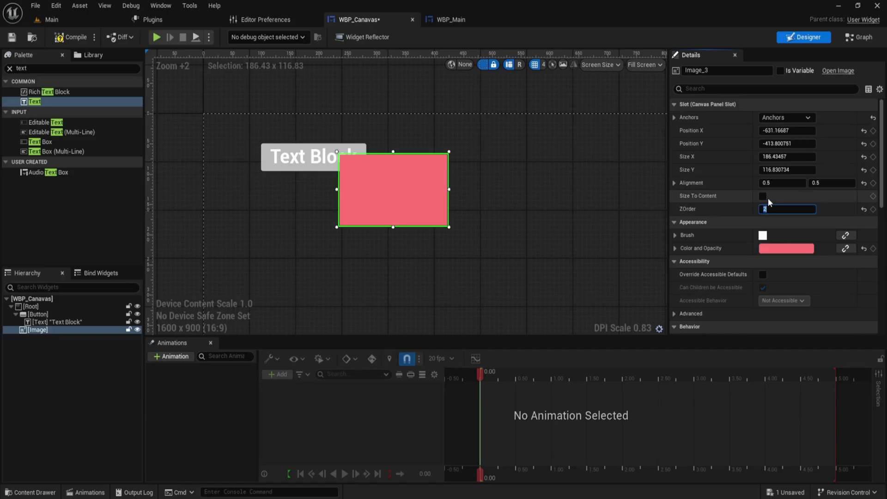
pyautogui.scroll(-3, 614, 238)
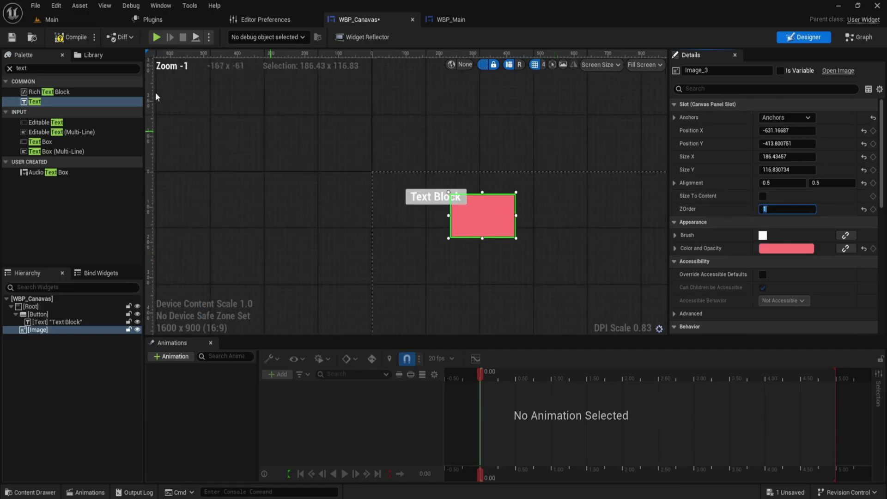
# Add a second Canvas Panel onto Root and enlarge it
pyautogui.click(76, 67)
pyautogui.write('canvas')
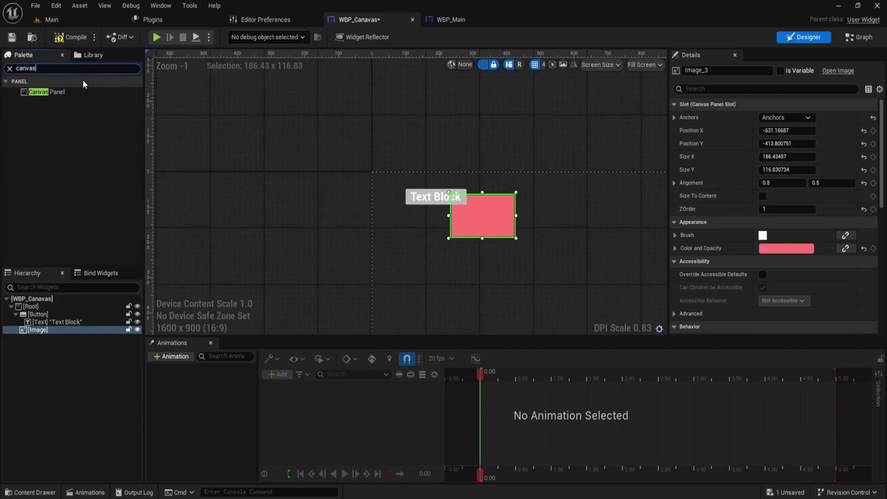
pyautogui.moveTo(51, 91); pyautogui.dragTo(619, 294)
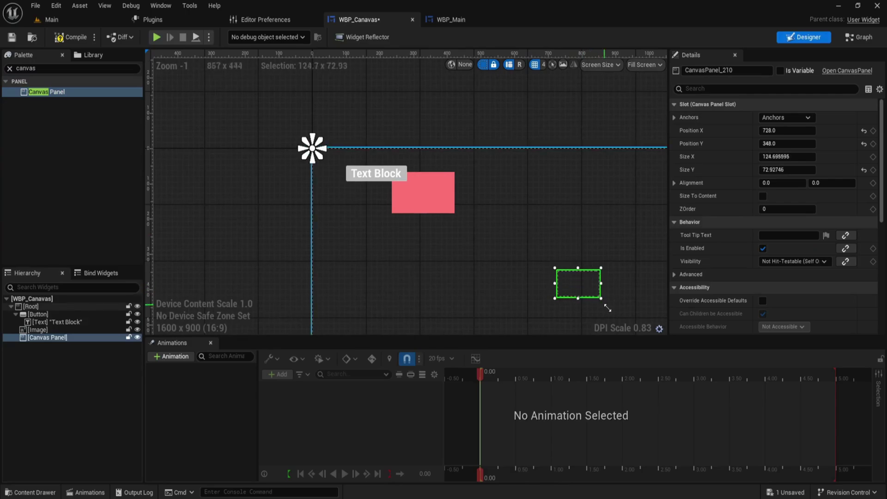
pyautogui.moveTo(578, 247); pyautogui.dragTo(455, 188, button='right')
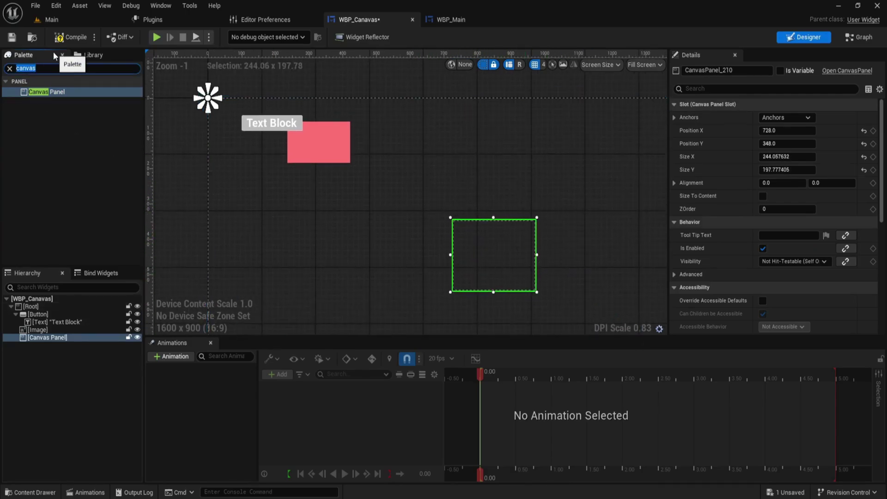
# Put a Button inside the new panel, centre it, and move the panel to X 464, Y 368
pyautogui.write('but')
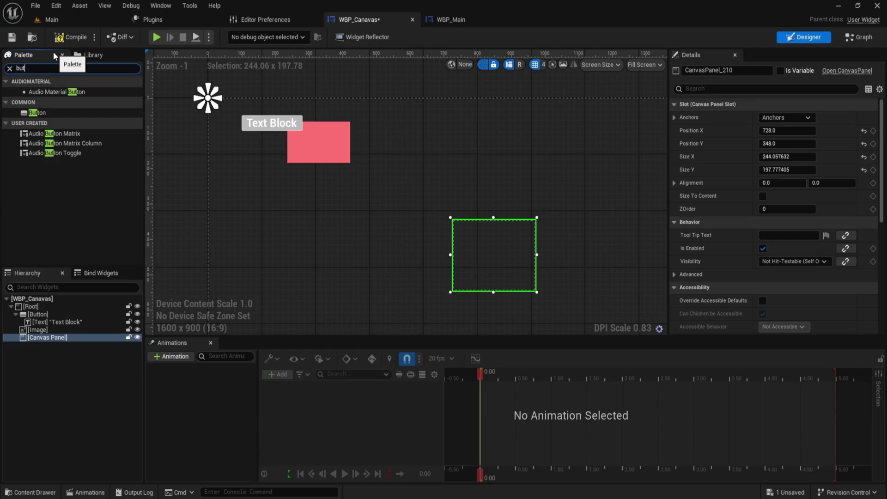
pyautogui.click(54, 113)
pyautogui.moveTo(45, 345); pyautogui.dragTo(46, 338)
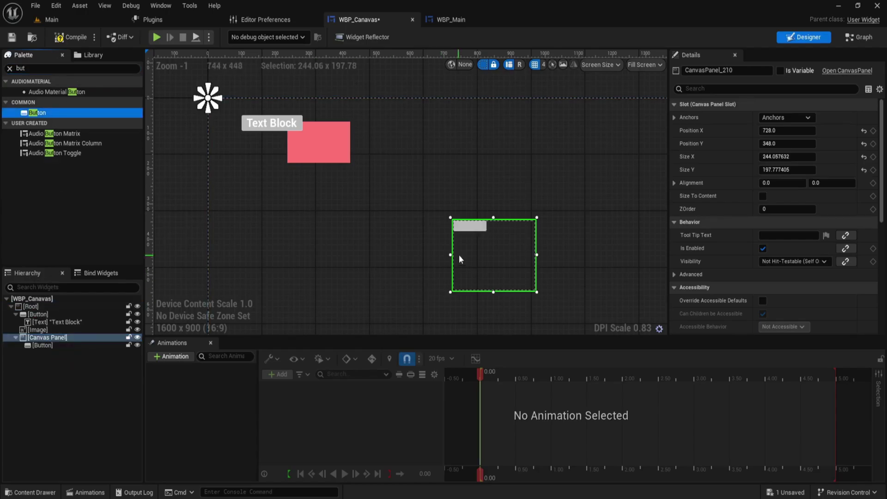
pyautogui.moveTo(477, 230); pyautogui.dragTo(449, 236)
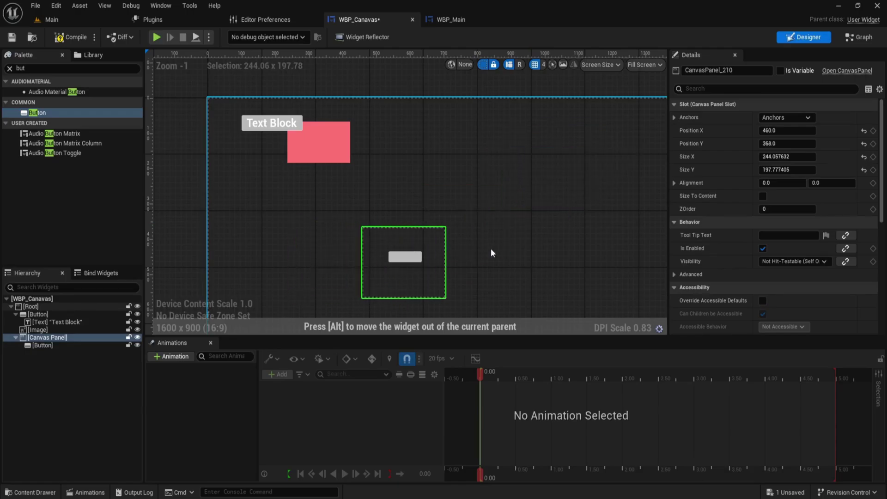
pyautogui.moveTo(491, 252); pyautogui.dragTo(445, 184, button='right')
pyautogui.scroll(-1, 462, 226)
pyautogui.scroll(-1, 442, 203)
pyautogui.scroll(-1, 435, 198)
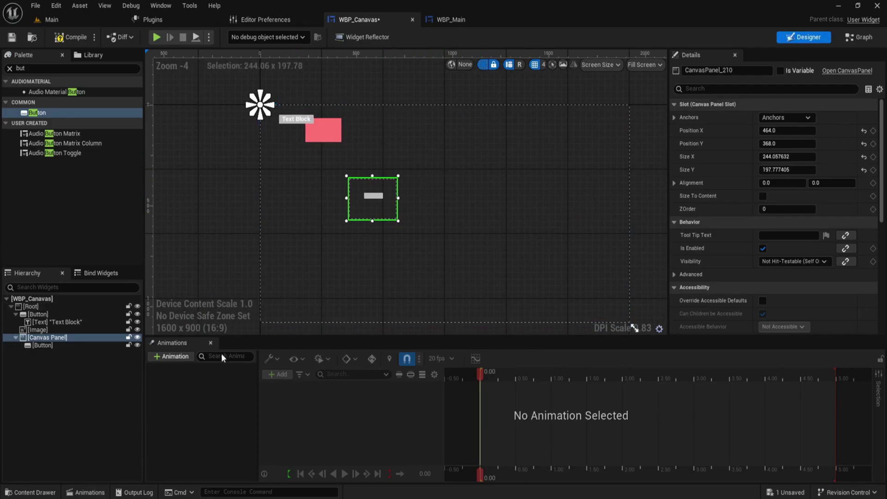
# Compile WBP_Canvas, clear the Palette search, and select the Text Block inside the button
pyautogui.click(71, 37)
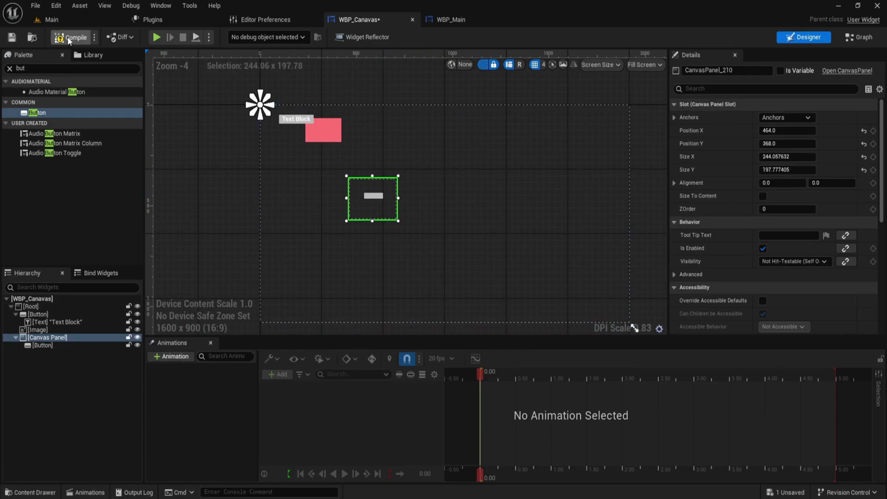
pyautogui.click(12, 68)
pyautogui.moveTo(452, 166); pyautogui.dragTo(425, 155, button='right')
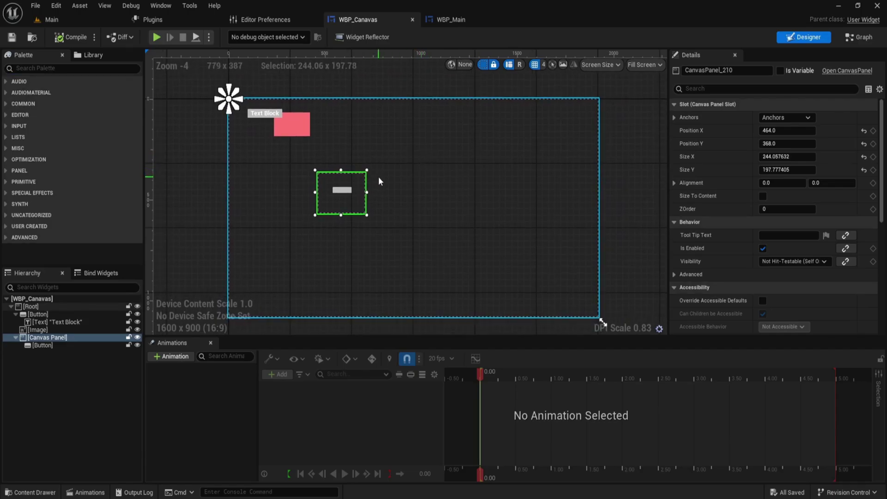
pyautogui.scroll(1, 378, 182)
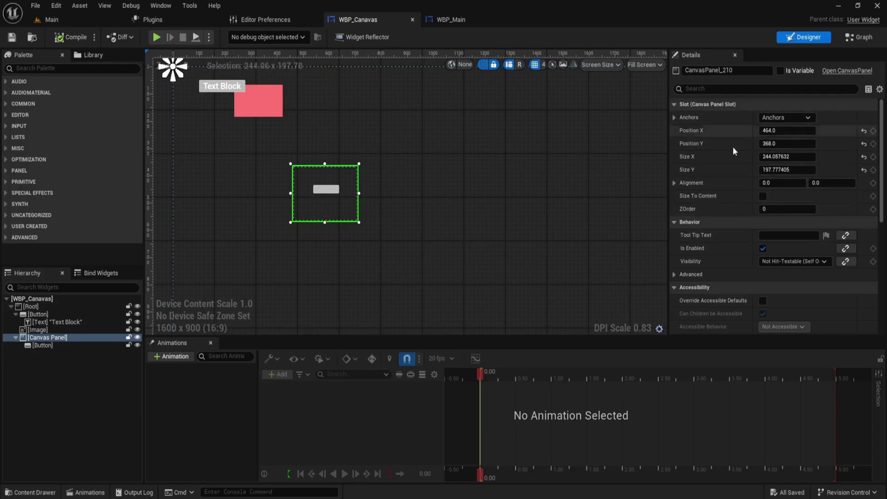
pyautogui.click(222, 92)
pyautogui.click(214, 91)
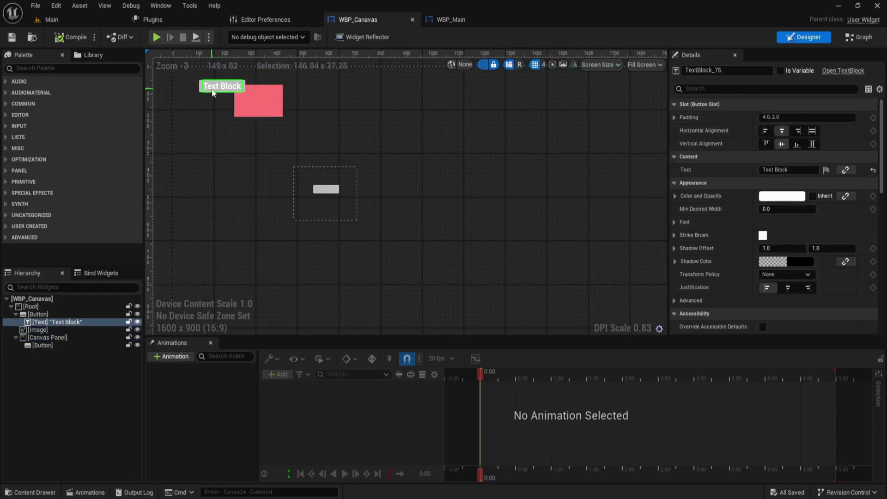